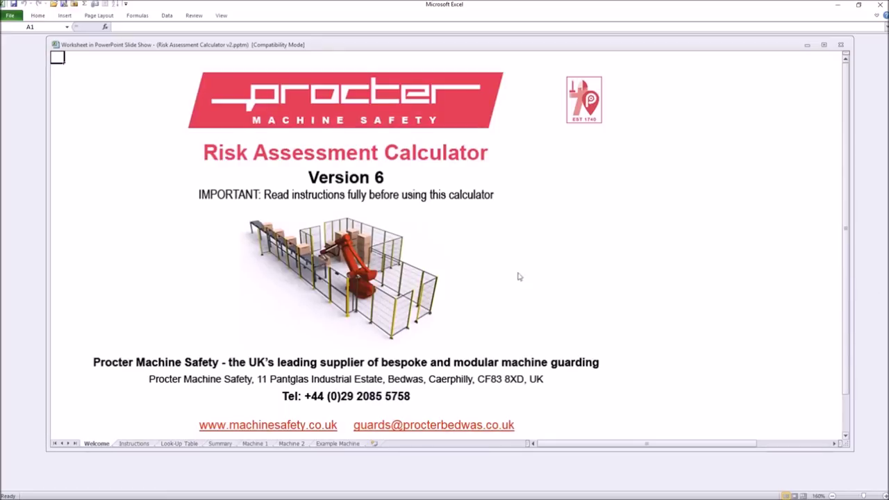
Step: Switch from the Welcome sheet to the Instructions sheet
left_click(144, 443)
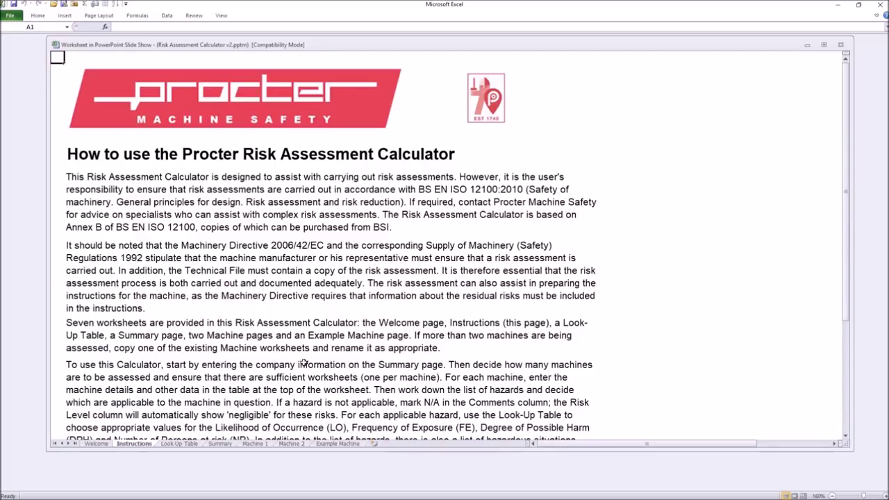
Step: Tour the Look-Up Table, Summary and blank Machine 1 sheets, ending on Example Machine
left_click(185, 446)
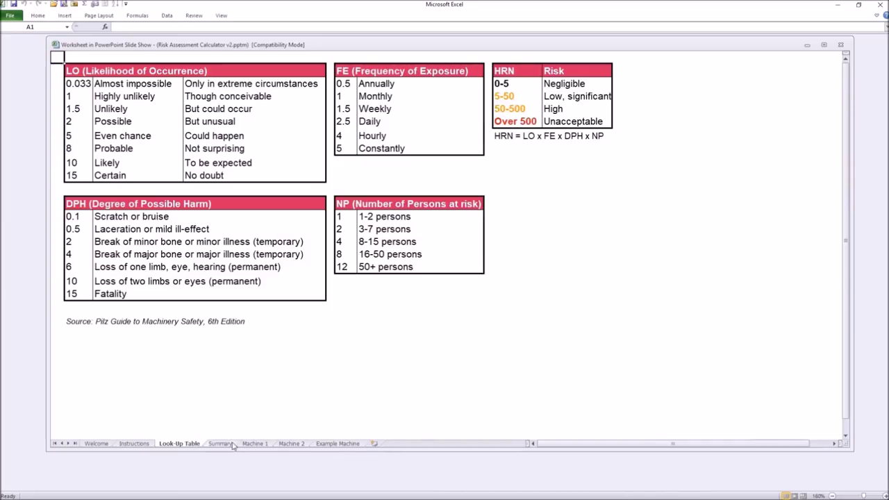
left_click(221, 444)
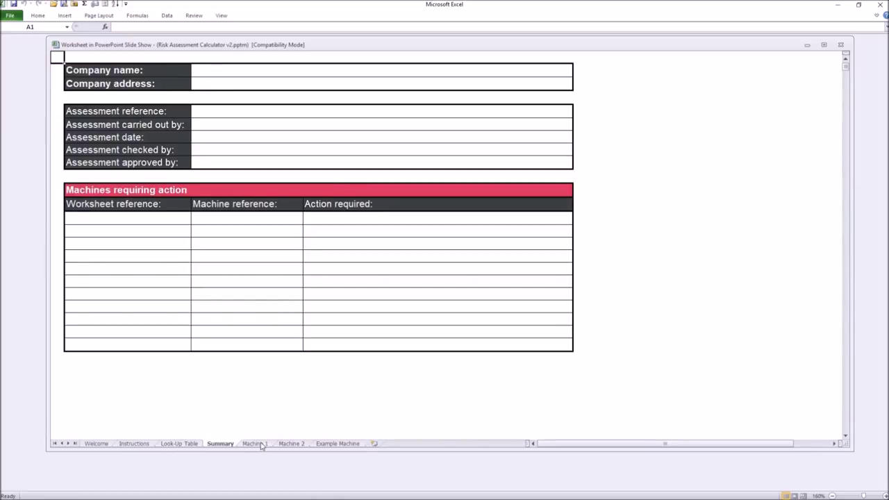
left_click(262, 444)
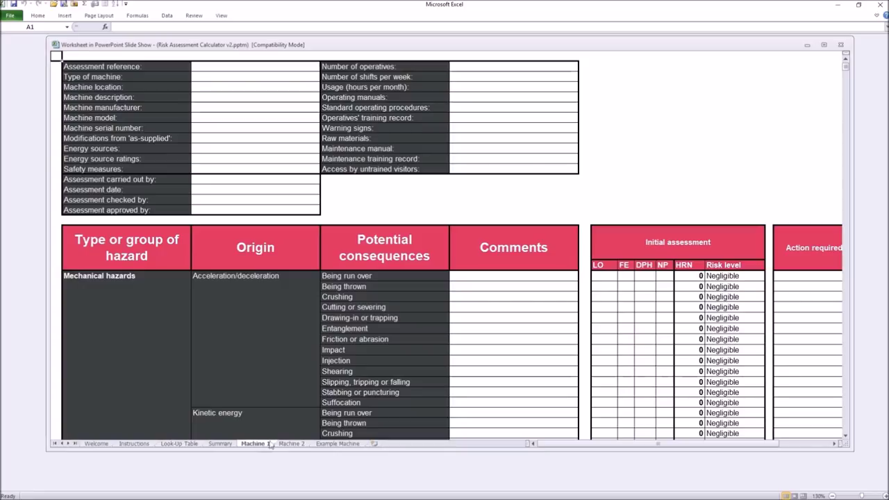
left_click(336, 444)
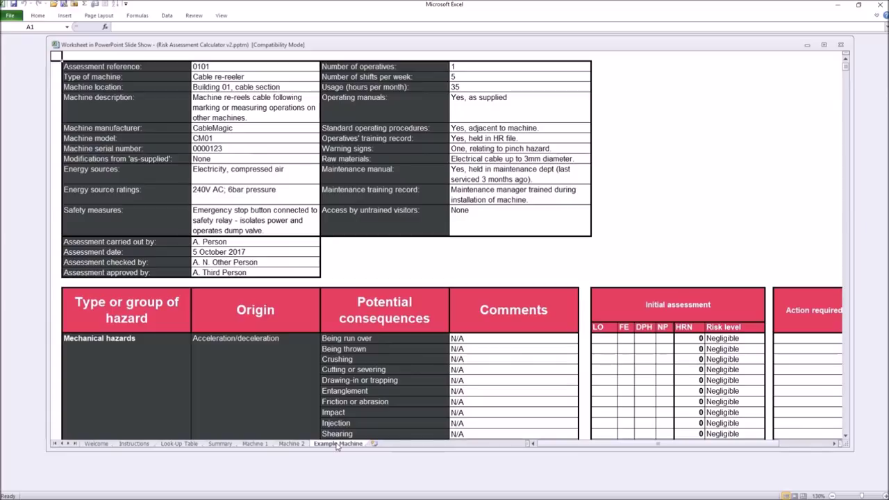
Step: Revisit Machine 1 and the Look-Up Table scoring tables, then return to Example Machine
left_click(255, 444)
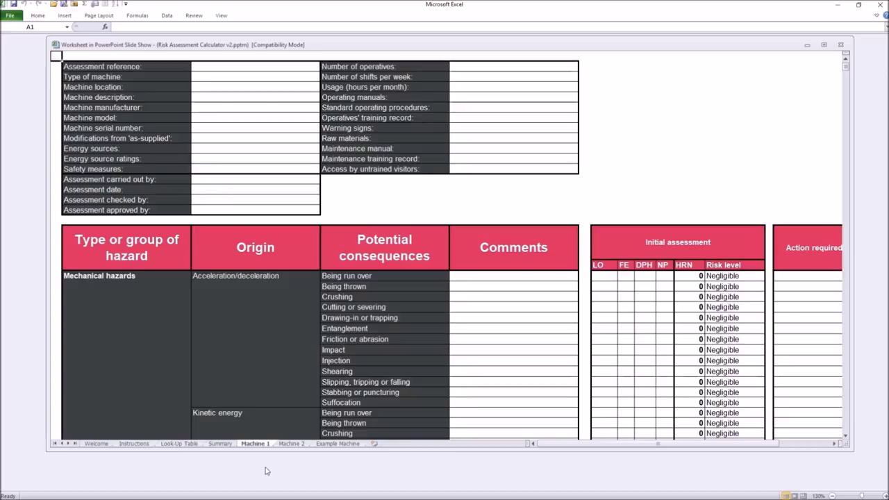
left_click(182, 444)
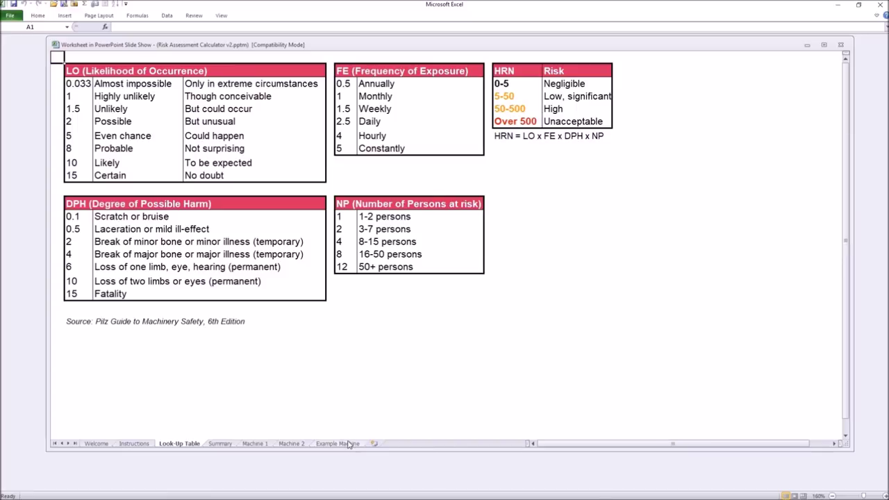
left_click(349, 444)
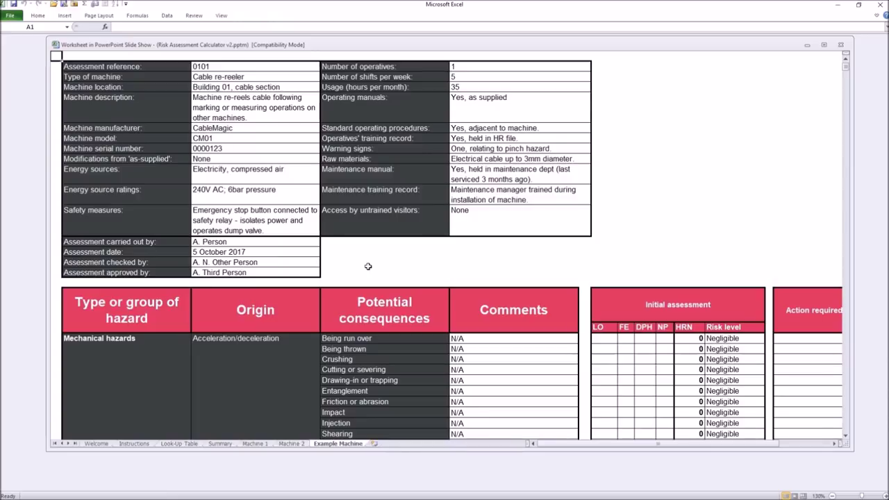
Step: Scroll down the Example Machine sheet toward the hazard table
scroll(420, 309, "down", 4)
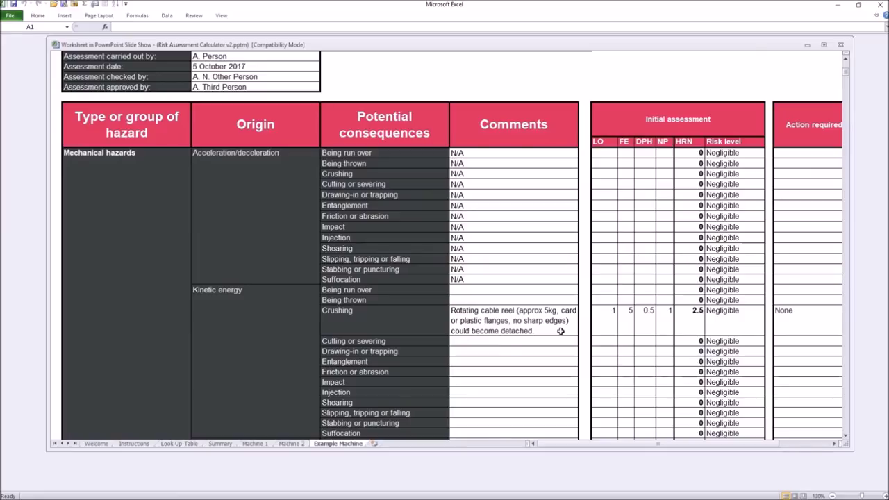
Step: Scroll down to the reel's nip-point trapping hazard rated HRN 80, High
scroll(608, 237, "down", 3)
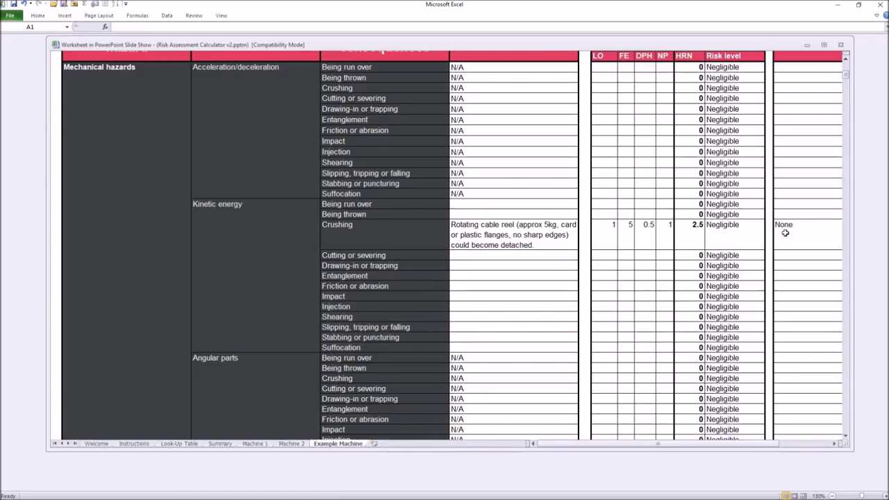
scroll(785, 233, "down", 11)
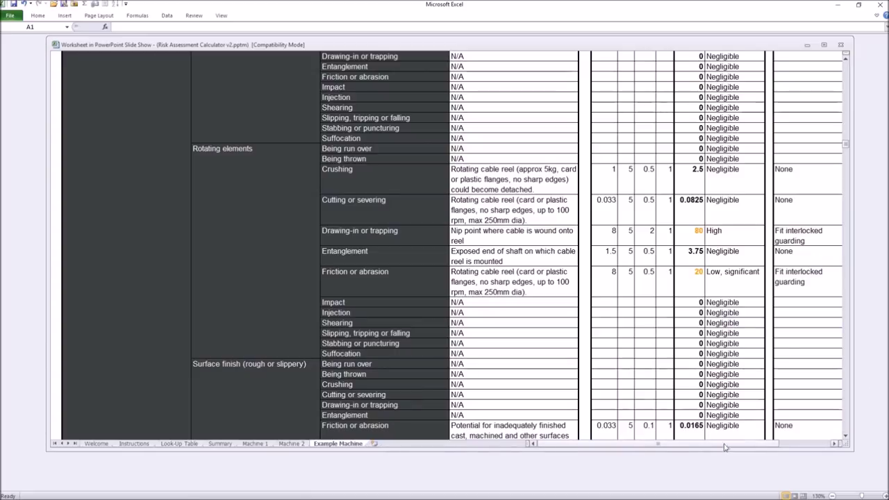
Step: Scroll right to the reassessment columns showing residual HRN 0.33, Negligible
left_click_drag(723, 444, 767, 429)
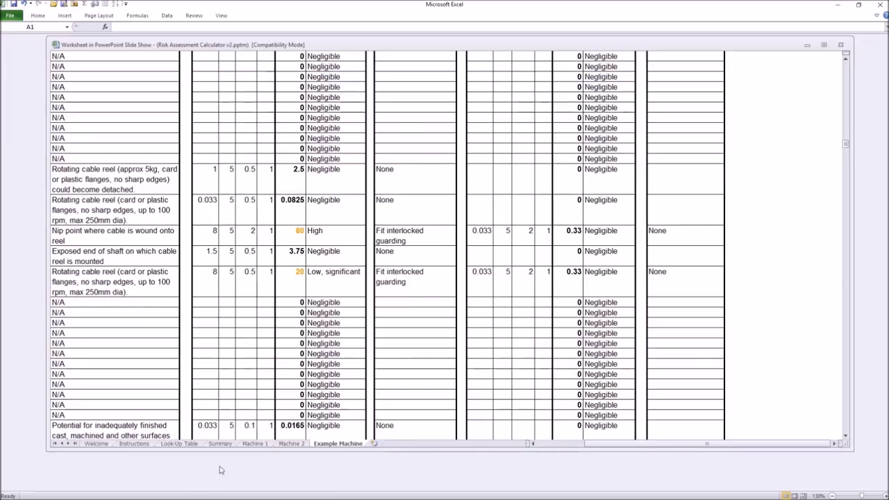
Step: Show the Summary sheet with its blank company details and 'Machines requiring action' table
left_click(226, 445)
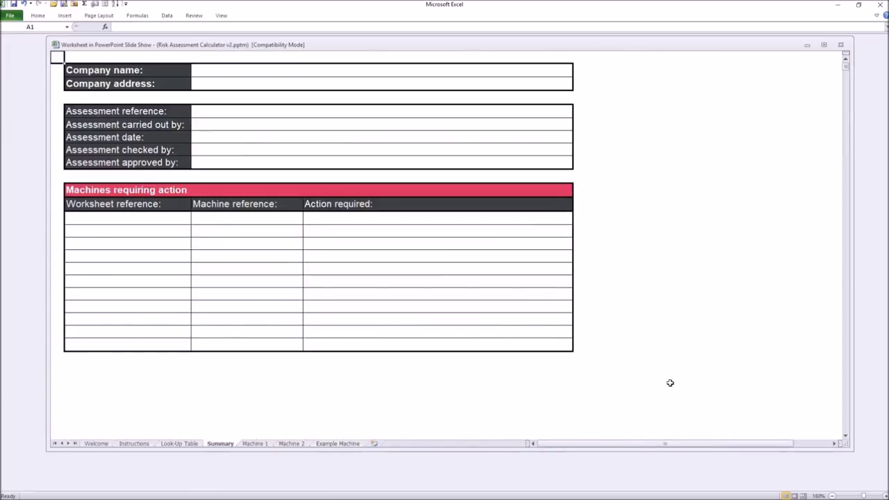